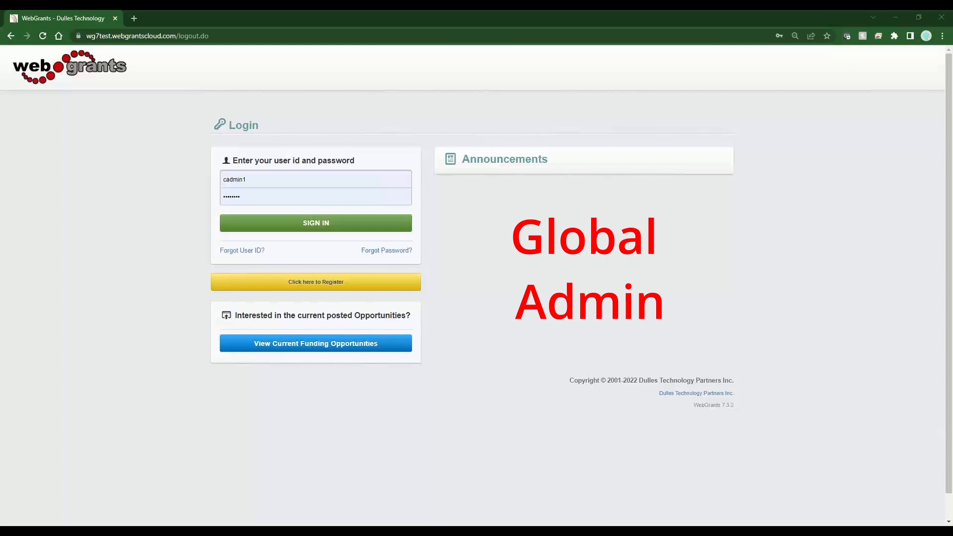
- Sign in to the site with the prefilled administrator credentials and open Alerts Management from the Utilities section
{"action": "left_click", "coordinate": [331, 227]}
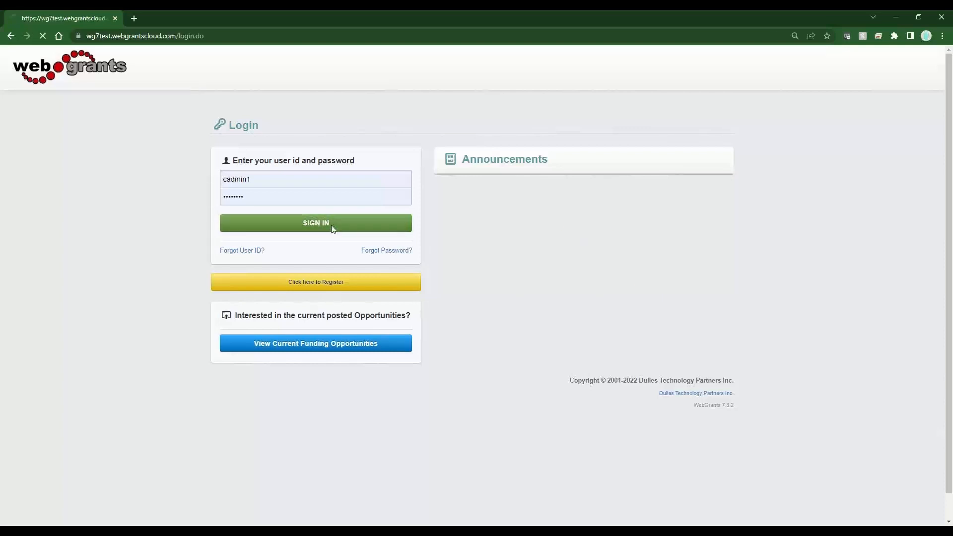
{"action": "left_click", "coordinate": [37, 423]}
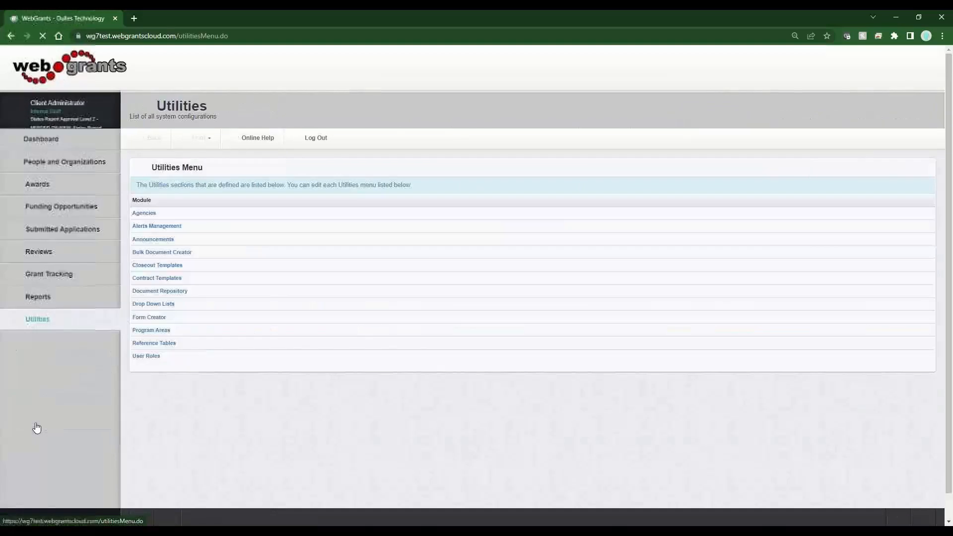
{"action": "left_click", "coordinate": [162, 229]}
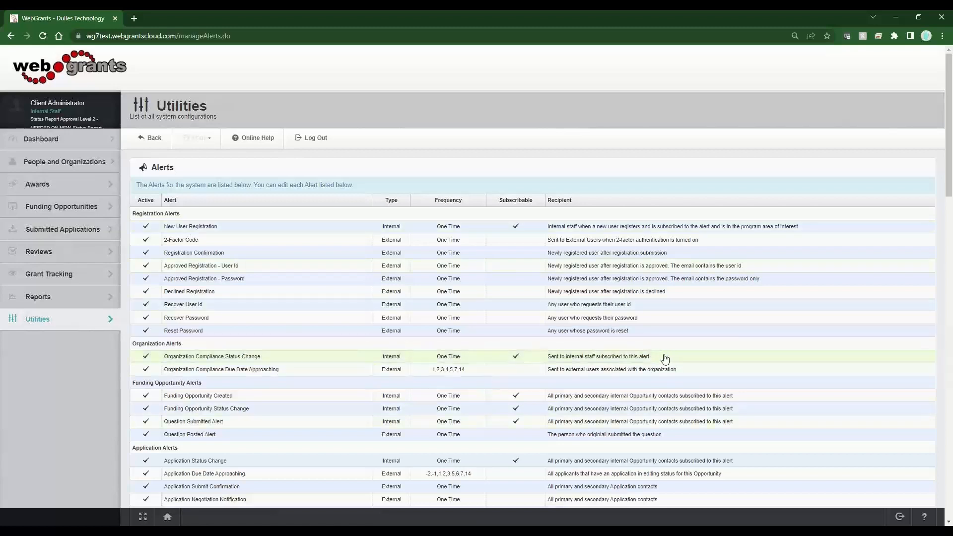
- Look through the system alerts in each category, including their type, frequency, subscribable status and recipients
{"action": "left_click_drag", "start_coordinate": [663, 358], "coordinate": [590, 387]}
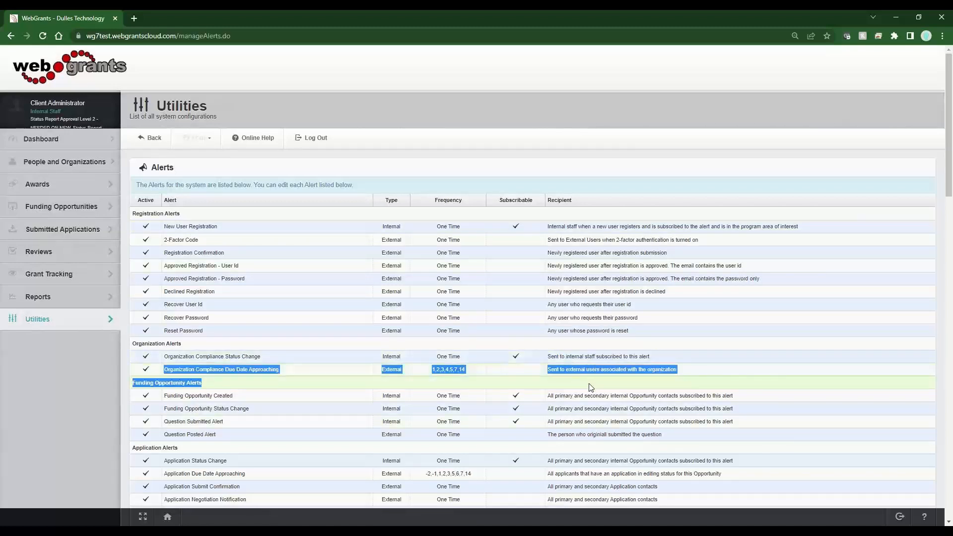
{"action": "left_click", "coordinate": [590, 387]}
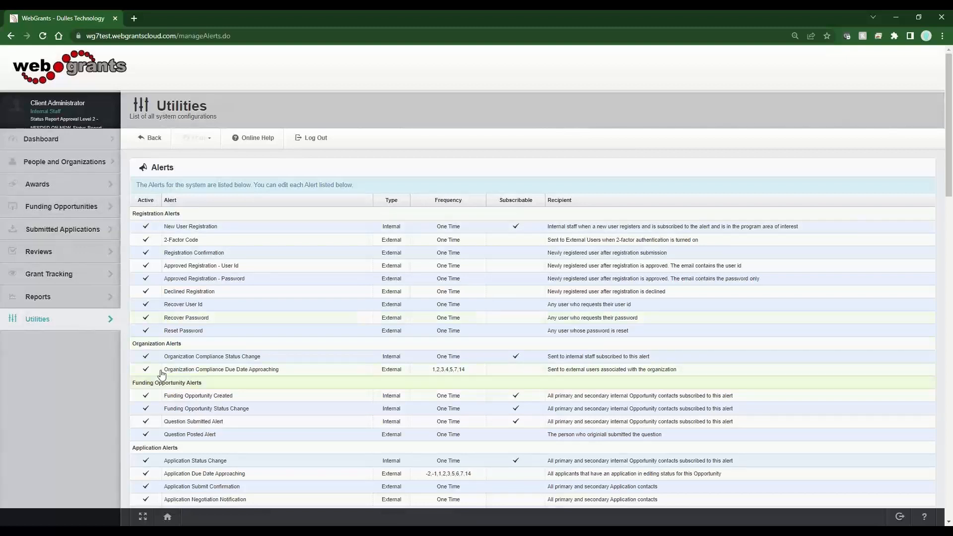
{"action": "scroll", "coordinate": [153, 461], "scroll_direction": "down", "scroll_amount": 8}
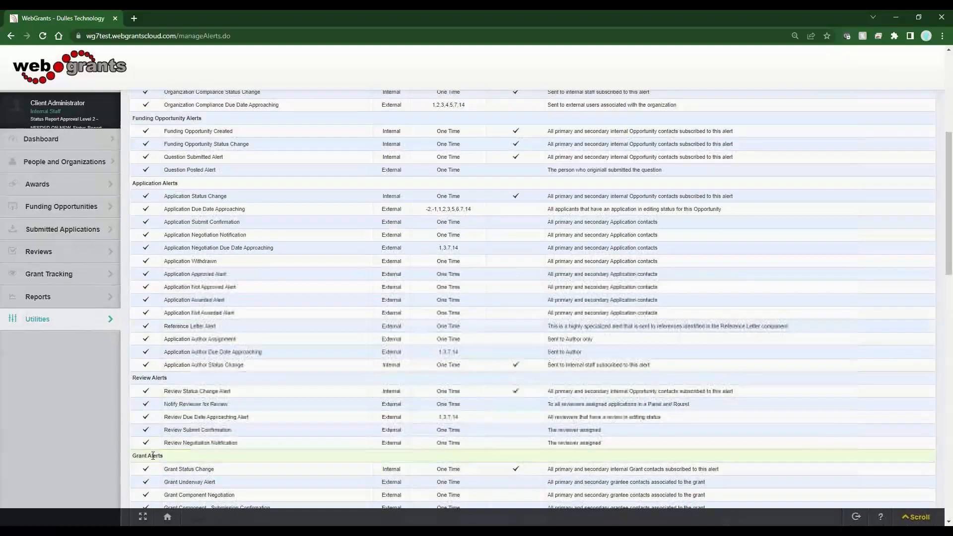
{"action": "scroll", "coordinate": [153, 455], "scroll_direction": "down", "scroll_amount": 6}
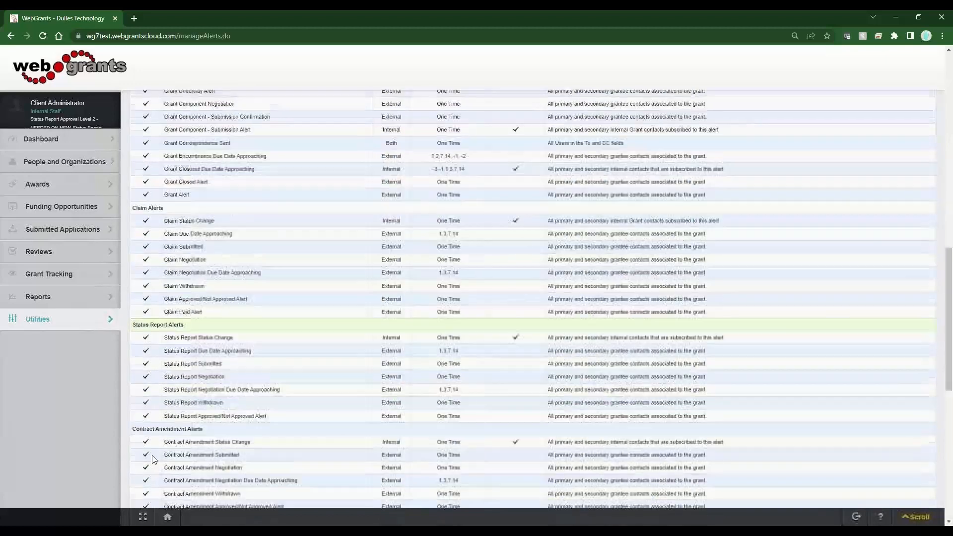
{"action": "scroll", "coordinate": [152, 461], "scroll_direction": "up", "scroll_amount": 14}
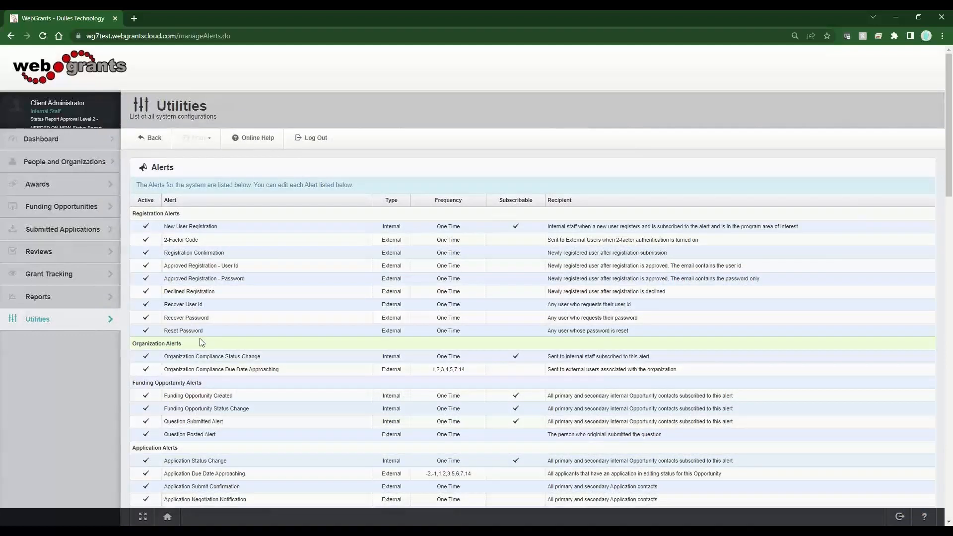
- Deactivate the Application Not Awarded Alert by setting Active to No, and save the alert
{"action": "scroll", "coordinate": [202, 342], "scroll_direction": "down", "scroll_amount": 5}
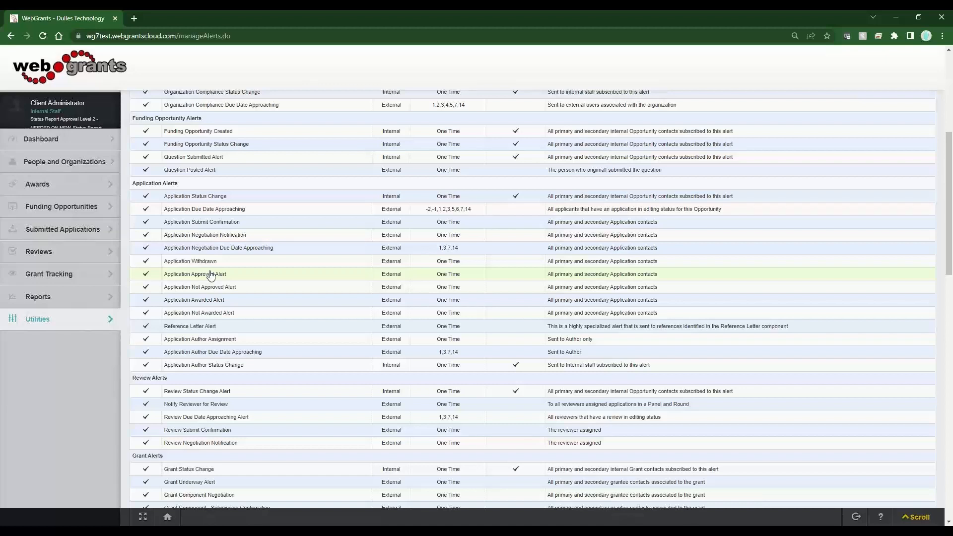
{"action": "left_click", "coordinate": [210, 316]}
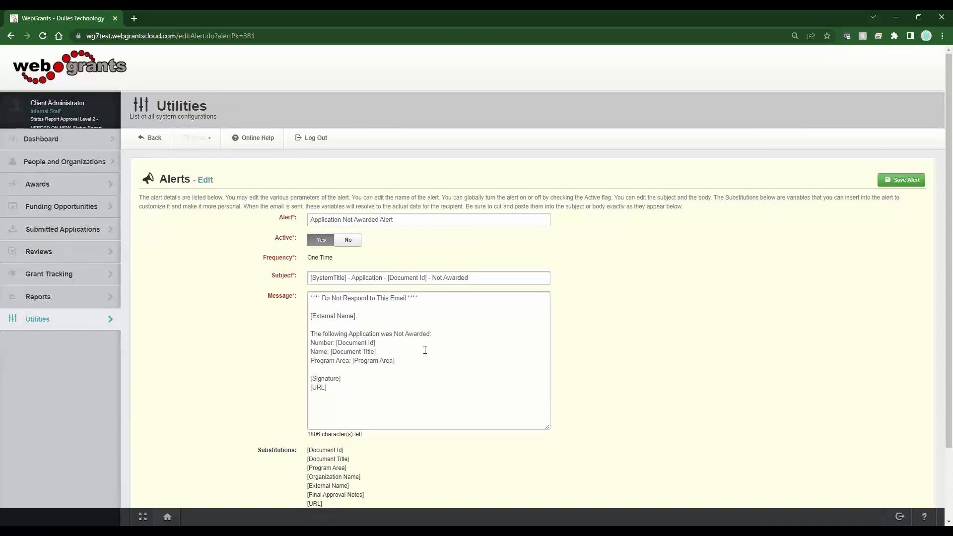
{"action": "left_click", "coordinate": [349, 247]}
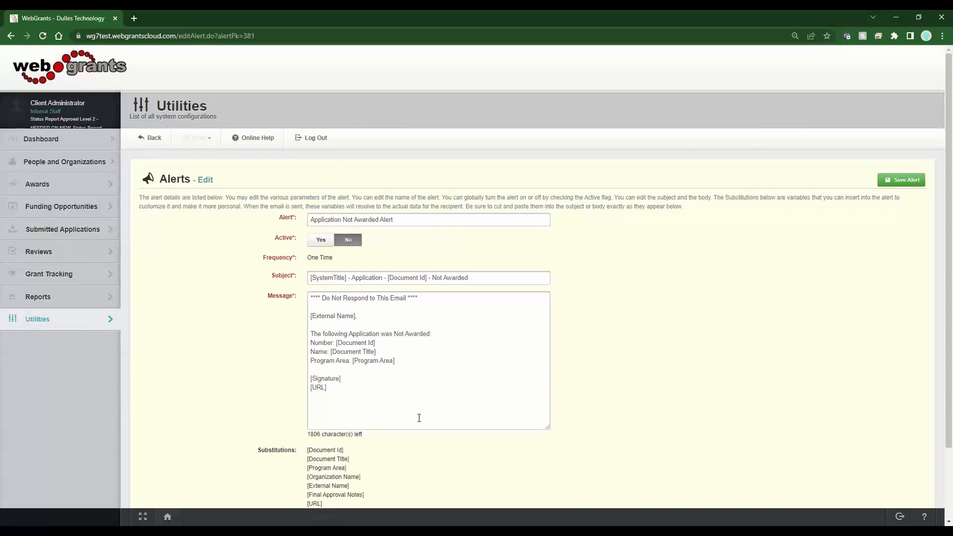
{"action": "left_click", "coordinate": [897, 186]}
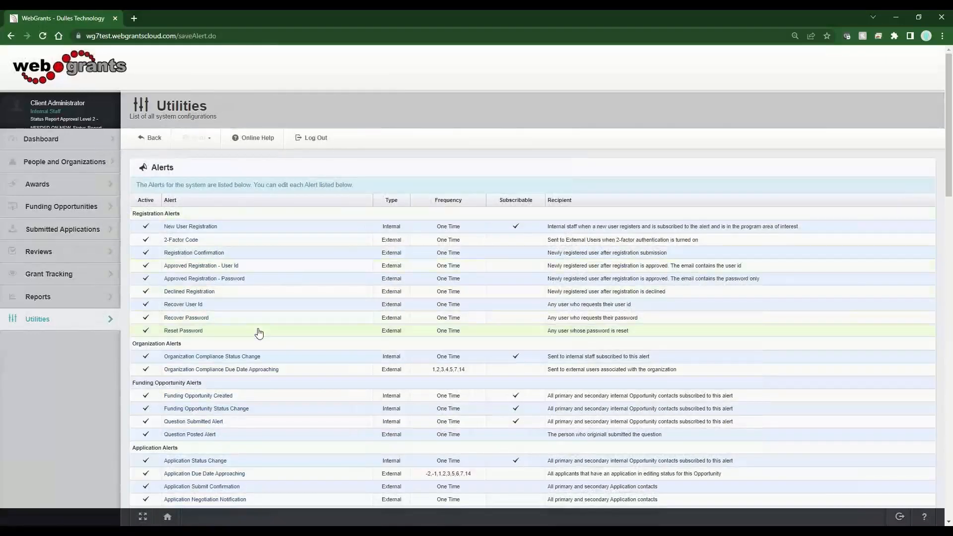
- Reopen the Application Not Awarded Alert and set Active back to Yes
{"action": "scroll", "coordinate": [259, 333], "scroll_direction": "down", "scroll_amount": 5}
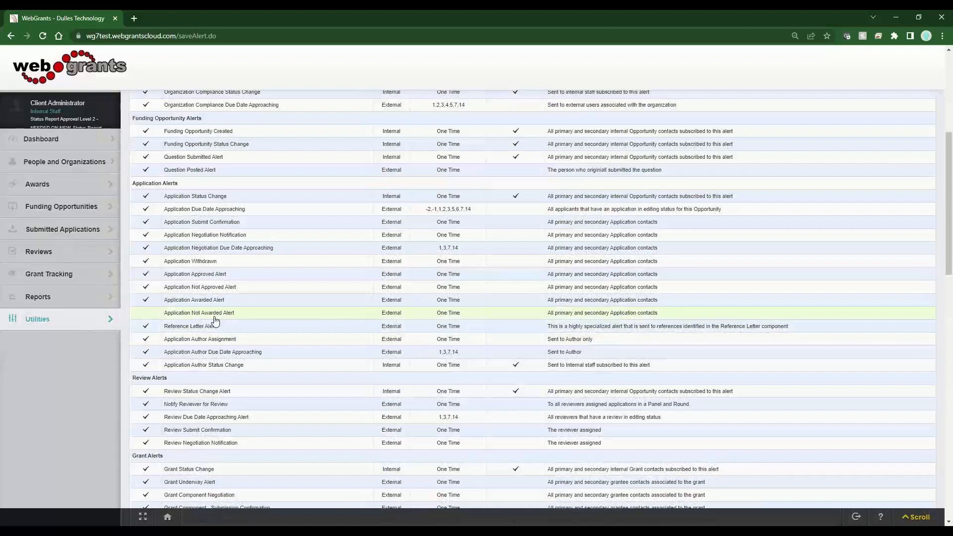
{"action": "left_click", "coordinate": [215, 318]}
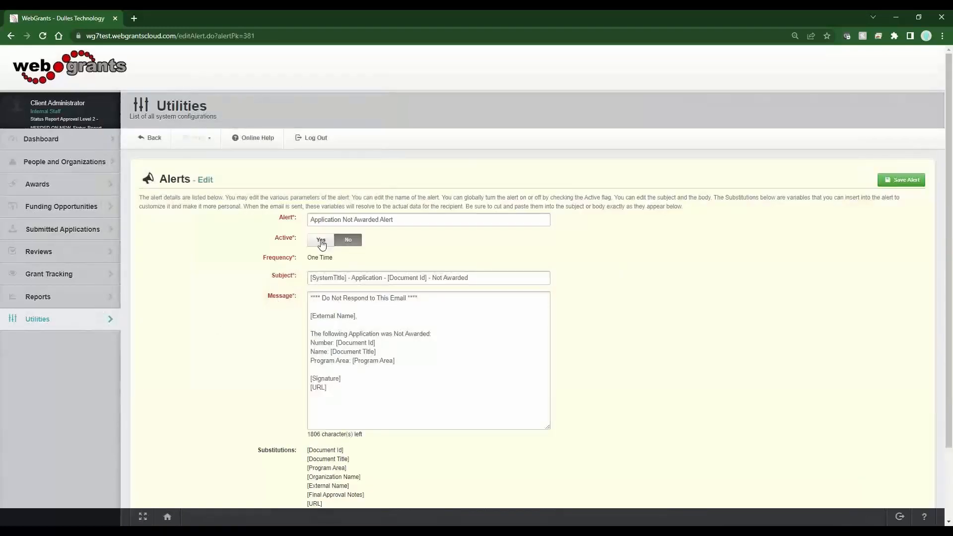
{"action": "left_click", "coordinate": [320, 240]}
- Examine the alert's subject and message text, including the Document Id, External Name, Document Title, Program Area and Signature placeholders
{"action": "left_click_drag", "start_coordinate": [425, 299], "coordinate": [310, 298]}
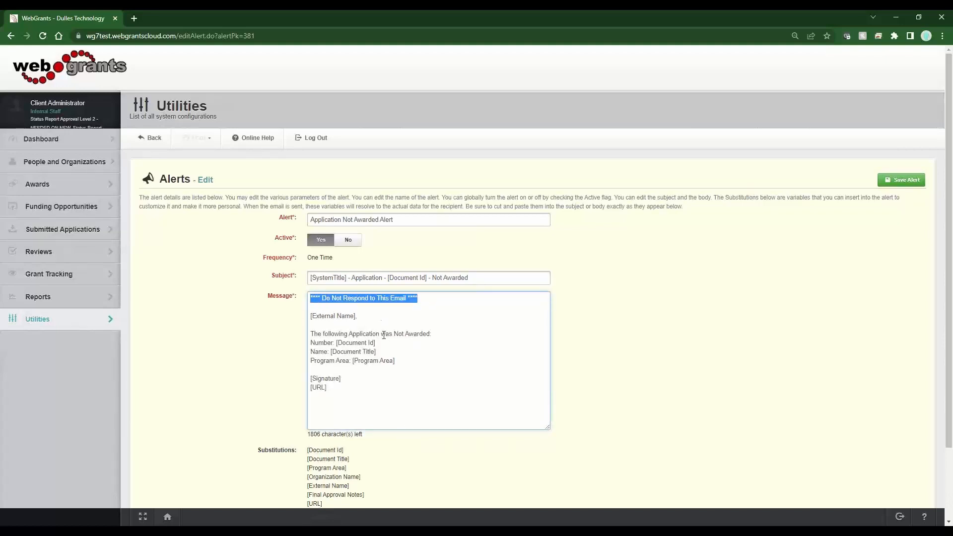
{"action": "left_click", "coordinate": [425, 220]}
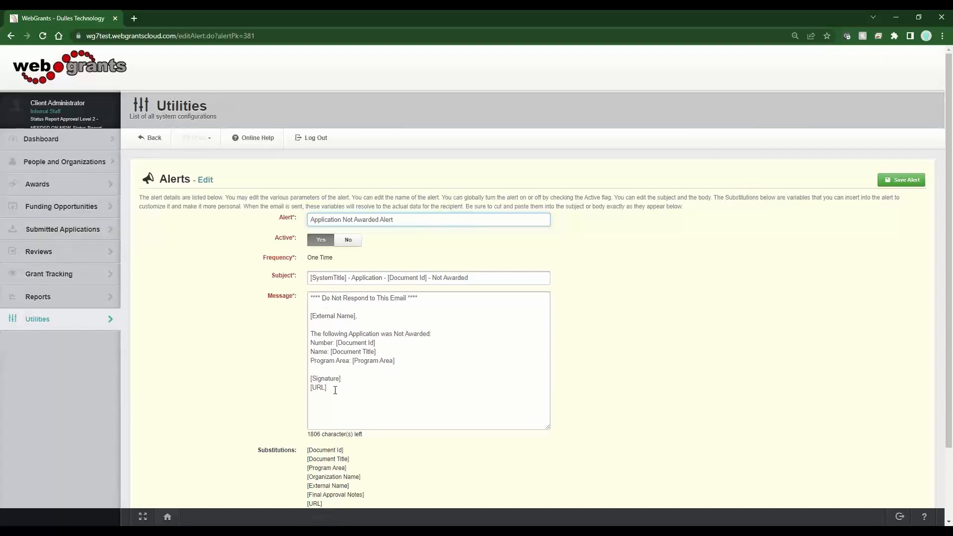
{"action": "mouse_move", "coordinate": [333, 389]}
{"action": "left_mouse_down"}
{"action": "mouse_move", "coordinate": [311, 388]}
{"action": "mouse_move", "coordinate": [347, 380]}
{"action": "mouse_move", "coordinate": [318, 380]}
{"action": "left_mouse_up"}
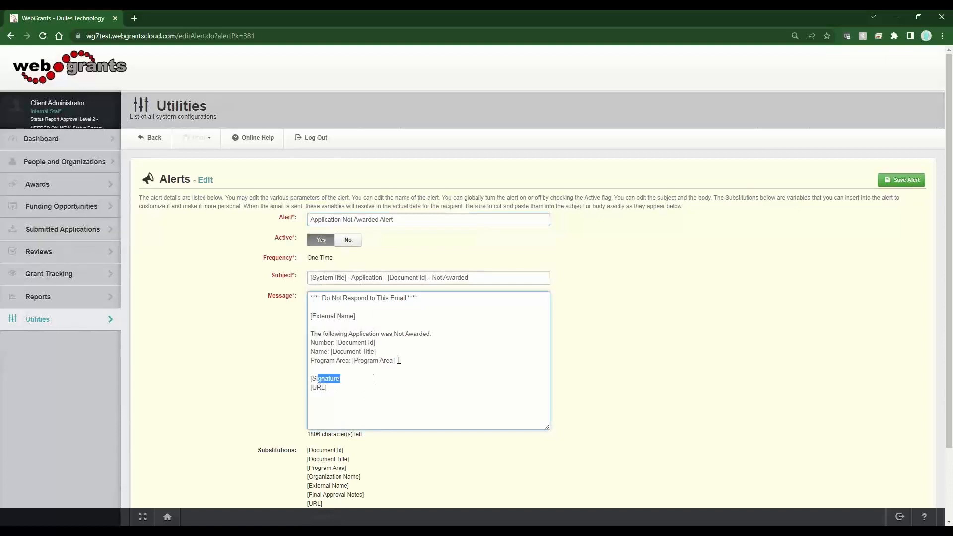
{"action": "left_click_drag", "start_coordinate": [396, 360], "coordinate": [351, 360]}
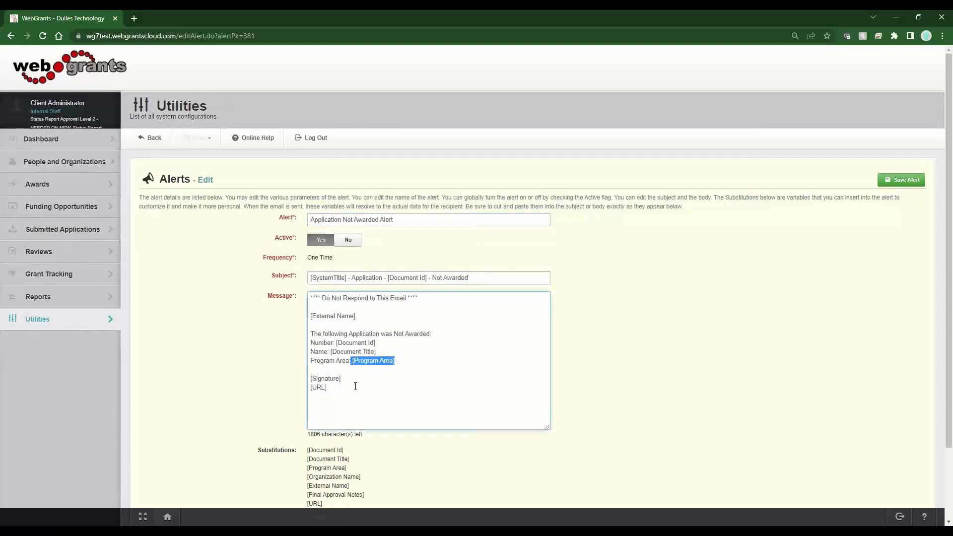
{"action": "left_click", "coordinate": [355, 386]}
{"action": "left_click_drag", "start_coordinate": [427, 278], "coordinate": [384, 278]}
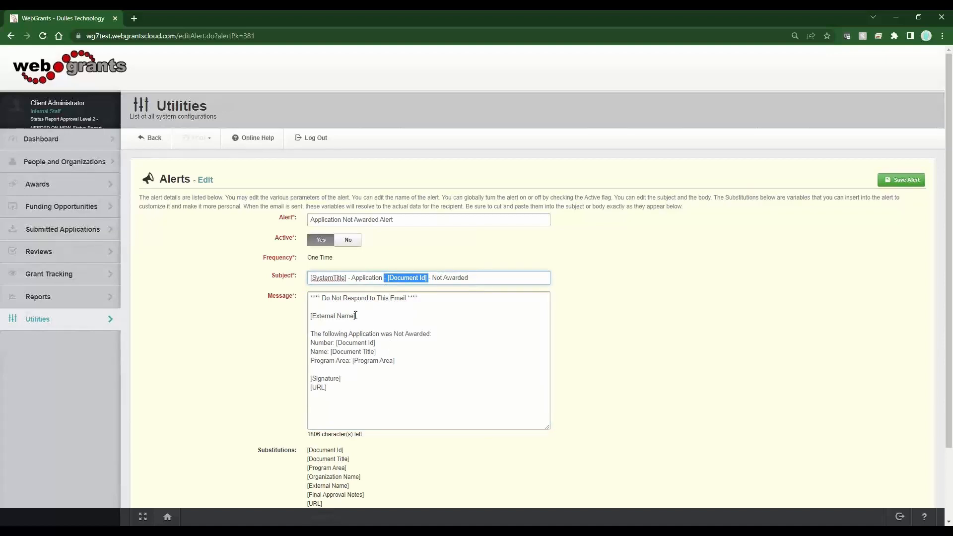
{"action": "left_click_drag", "start_coordinate": [358, 316], "coordinate": [316, 317]}
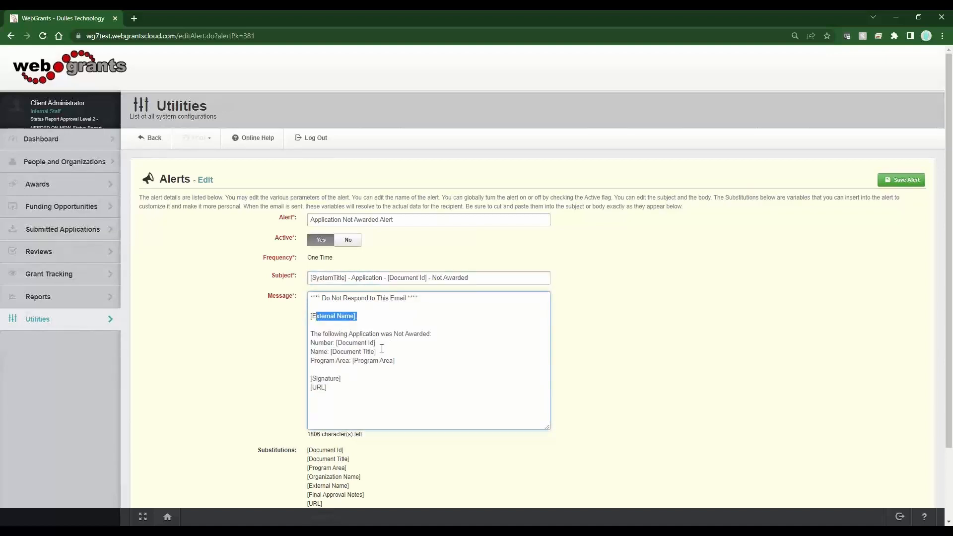
{"action": "left_click_drag", "start_coordinate": [377, 352], "coordinate": [326, 356]}
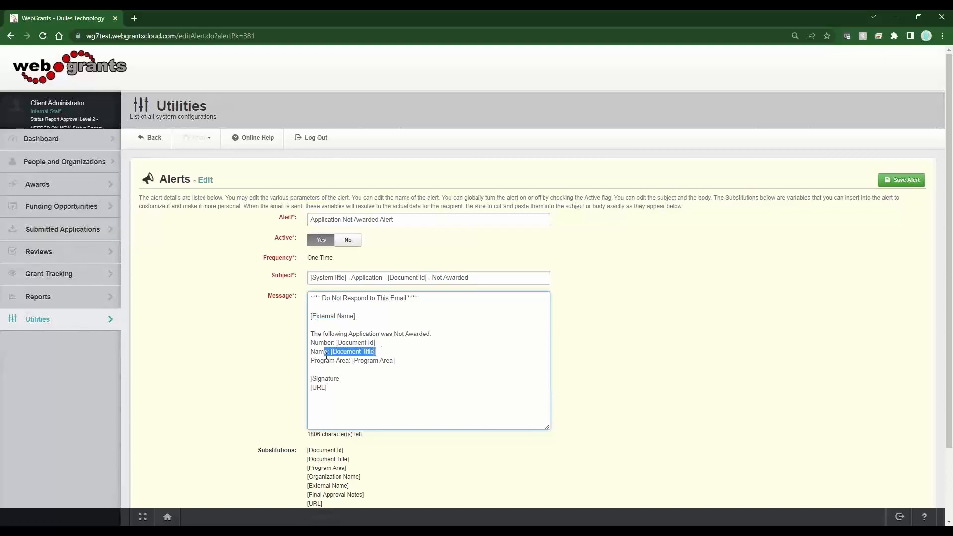
{"action": "left_click_drag", "start_coordinate": [393, 361], "coordinate": [372, 361]}
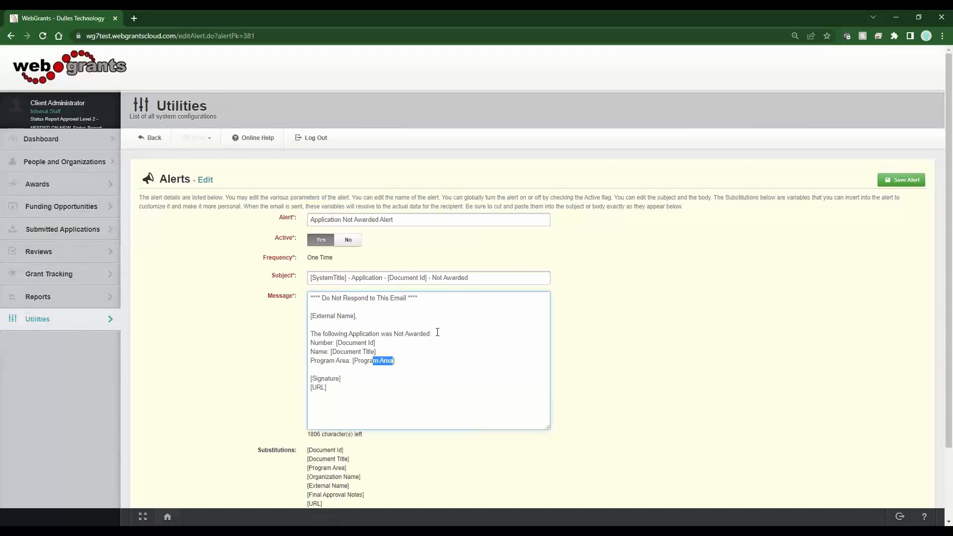
{"action": "left_click", "coordinate": [437, 332]}
- Review the substitution variables available for the alert, highlighting the [Document Title] entry
{"action": "scroll", "coordinate": [409, 380], "scroll_direction": "down", "scroll_amount": 3}
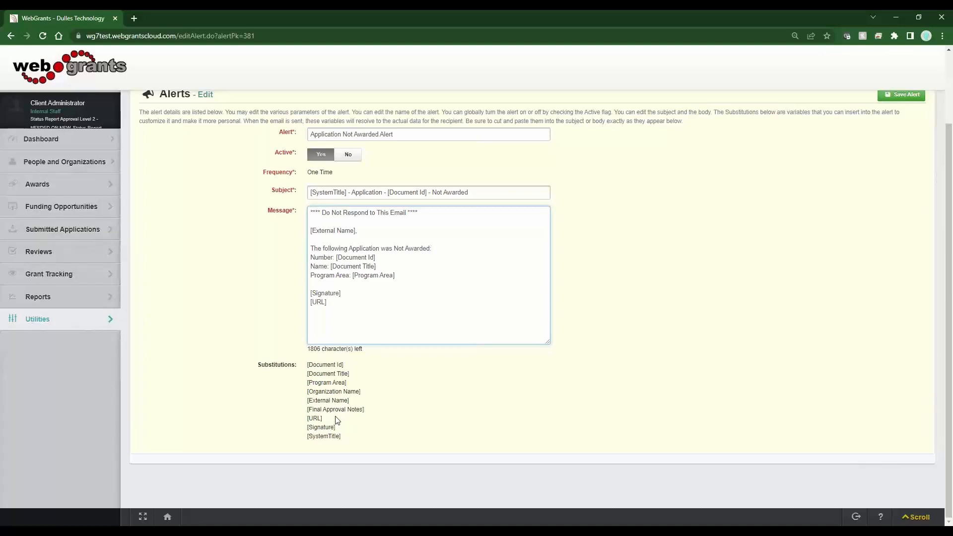
{"action": "left_click", "coordinate": [340, 376]}
{"action": "left_click_drag", "start_coordinate": [339, 376], "coordinate": [336, 376]}
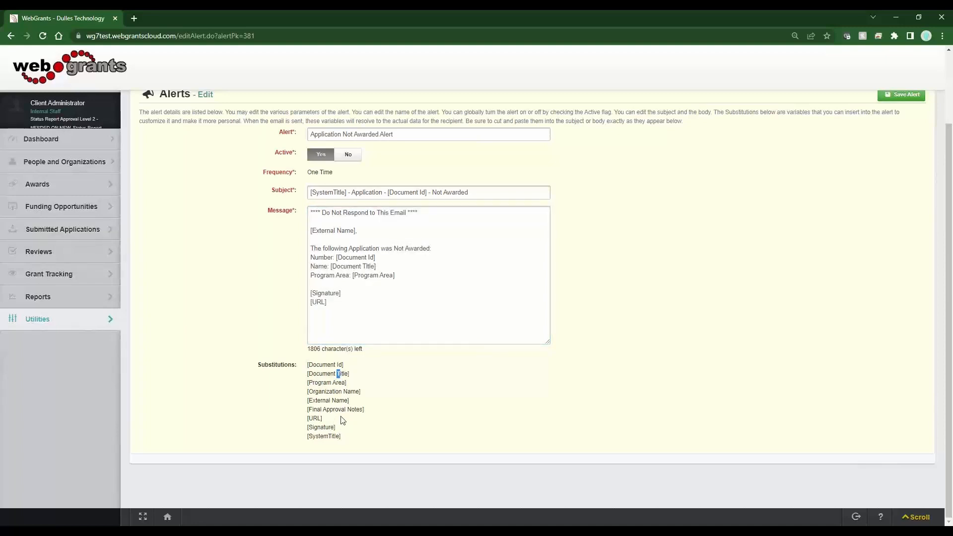
{"action": "left_click_drag", "start_coordinate": [351, 376], "coordinate": [308, 376]}
{"action": "scroll", "coordinate": [272, 376], "scroll_direction": "up", "scroll_amount": 2}
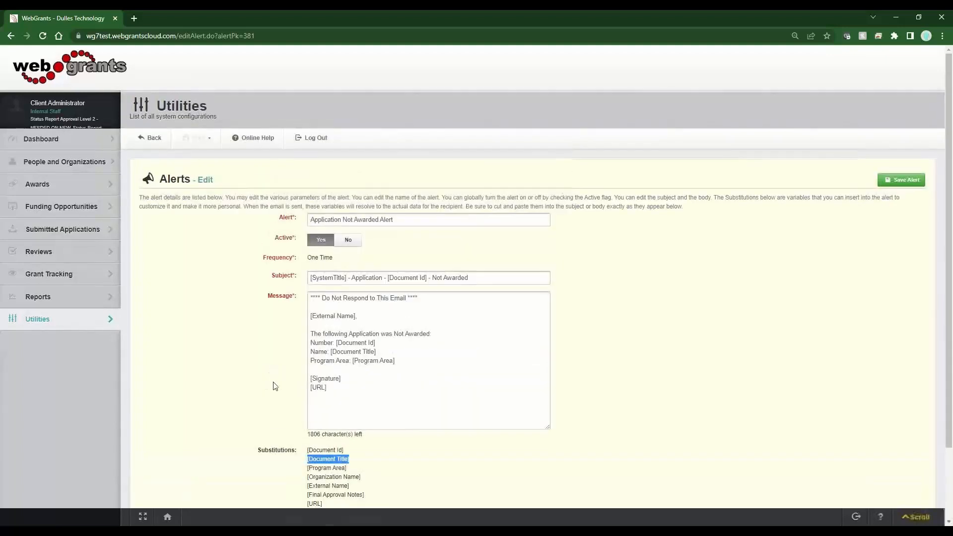
- Check the alert's frequency and name, and return to the alerts list without saving
{"action": "left_click_drag", "start_coordinate": [343, 258], "coordinate": [309, 255]}
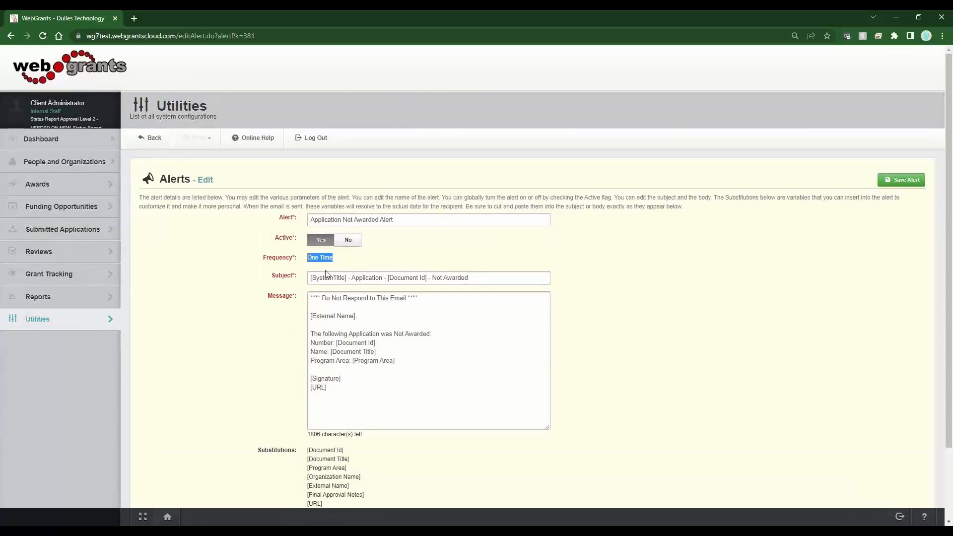
{"action": "left_click_drag", "start_coordinate": [378, 219], "coordinate": [343, 221]}
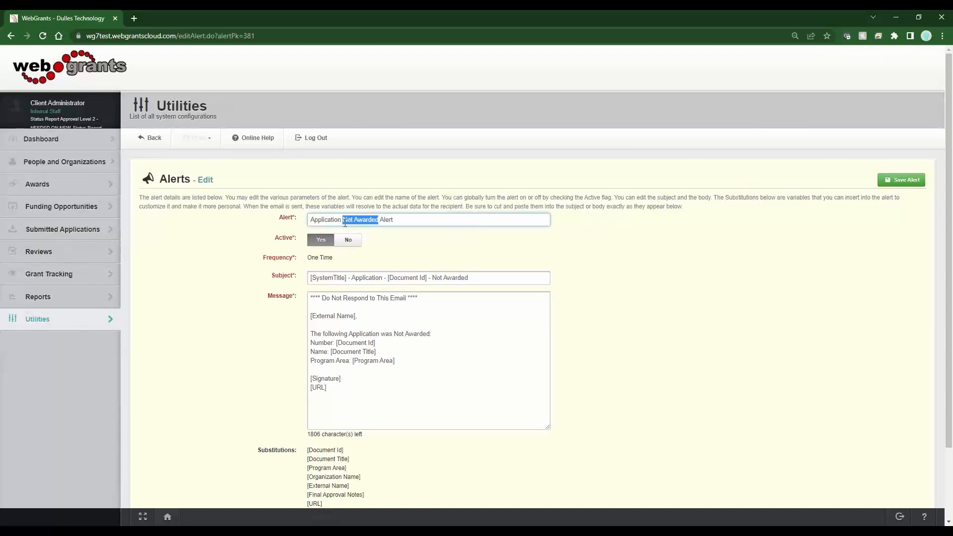
{"action": "left_click", "coordinate": [152, 144]}
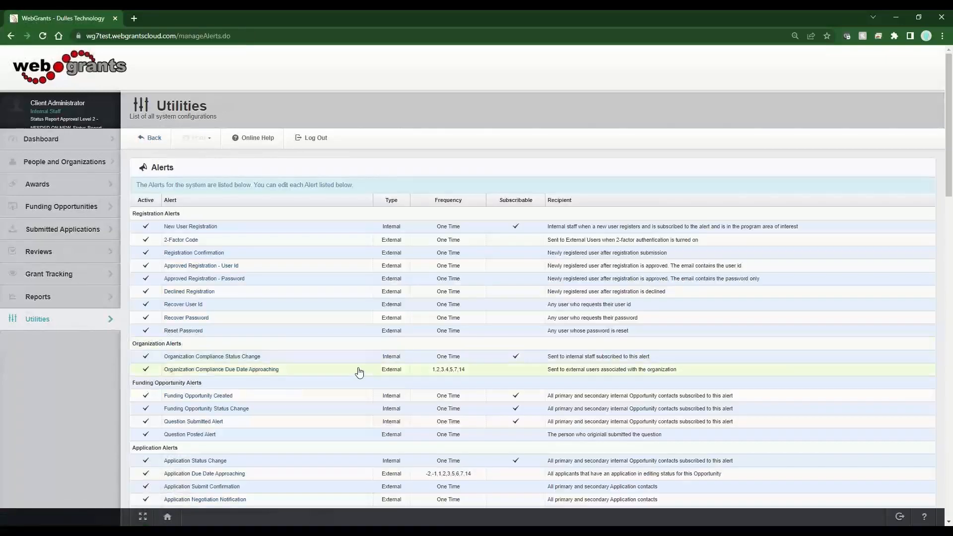
- Review the due date alerts' frequency schedules in the list and open the Status Report Due Date Approaching alert
{"action": "scroll", "coordinate": [446, 371], "scroll_direction": "down", "scroll_amount": 3}
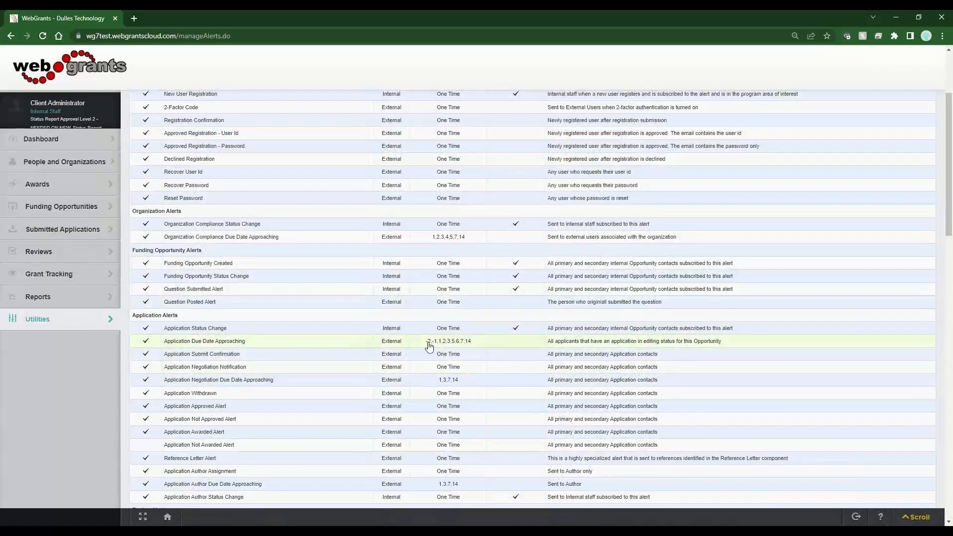
{"action": "left_click_drag", "start_coordinate": [435, 343], "coordinate": [420, 362]}
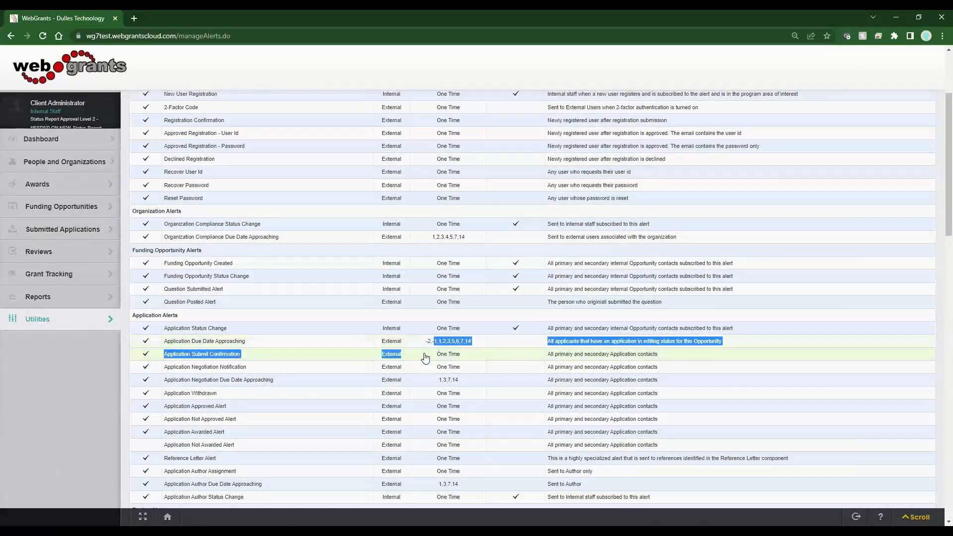
{"action": "scroll", "coordinate": [420, 371], "scroll_direction": "down", "scroll_amount": 4}
{"action": "scroll", "coordinate": [421, 374], "scroll_direction": "down", "scroll_amount": 5}
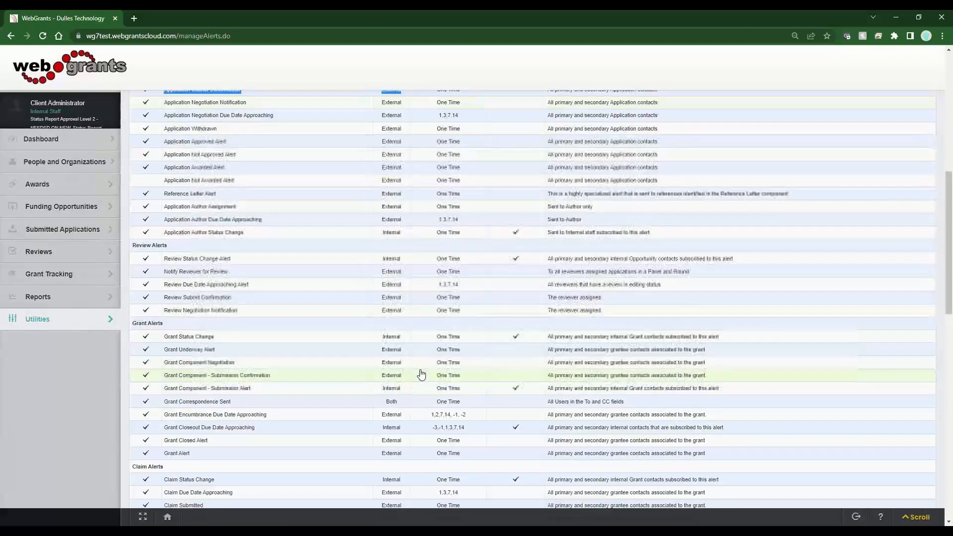
{"action": "scroll", "coordinate": [421, 374], "scroll_direction": "down", "scroll_amount": 3}
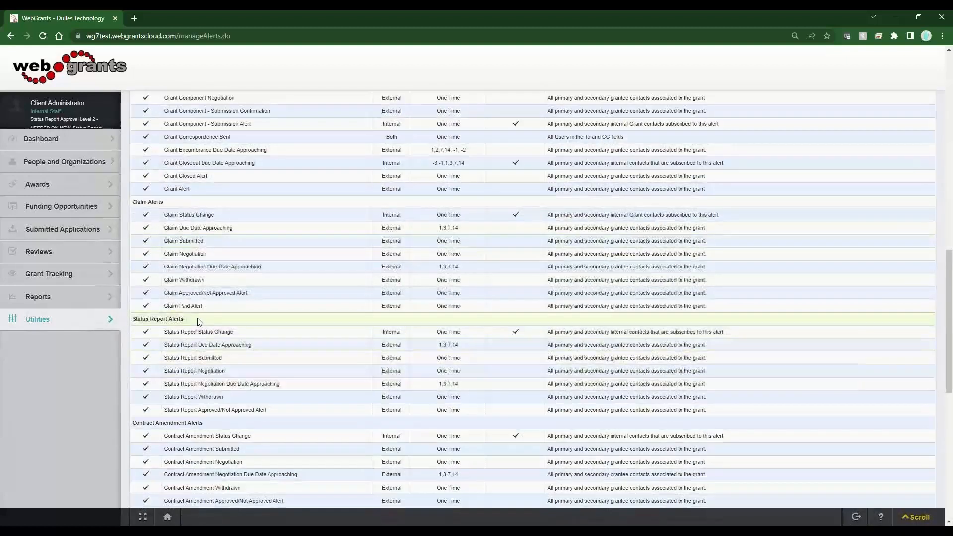
{"action": "left_click", "coordinate": [176, 347]}
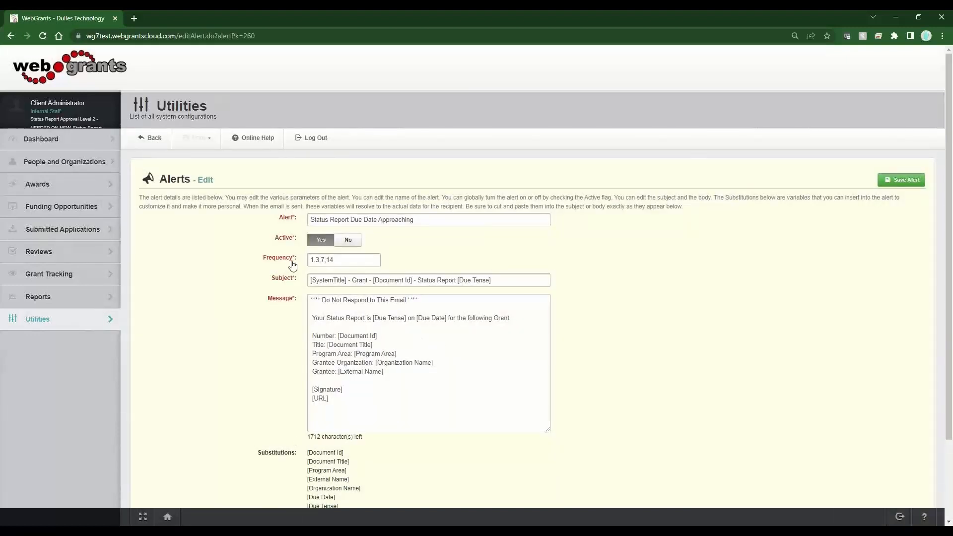
- Examine the Frequency setting of the Status Report Due Date Approaching alert
{"action": "left_click_drag", "start_coordinate": [293, 264], "coordinate": [262, 259]}
{"action": "left_click_drag", "start_coordinate": [358, 259], "coordinate": [311, 261]}
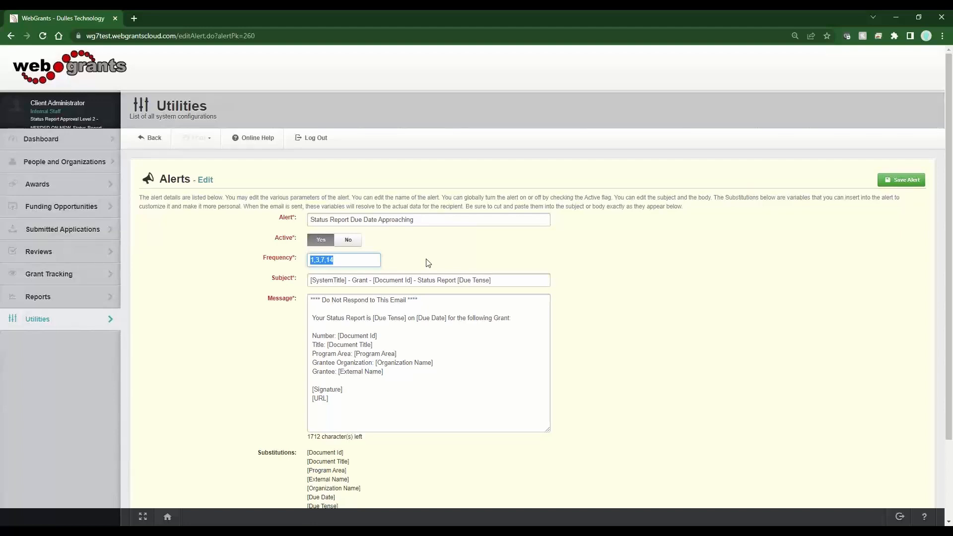
{"action": "left_click", "coordinate": [397, 258]}
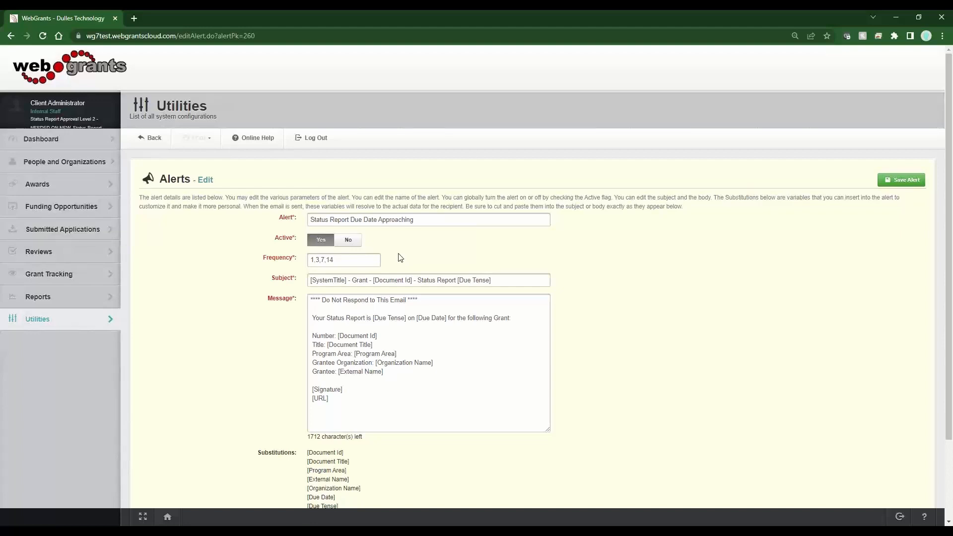
- Add a 21-day reminder so the alert's Frequency reads 1,3,7,14,21, and highlight the [Due Tense] variable in the message
{"action": "double_click", "coordinate": [328, 263]}
{"action": "double_click", "coordinate": [323, 260]}
{"action": "left_click", "coordinate": [342, 261]}
{"action": "type", "text": ",21"}
{"action": "key", "text": "Home"}
{"action": "left_click_drag", "start_coordinate": [407, 318], "coordinate": [373, 318]}
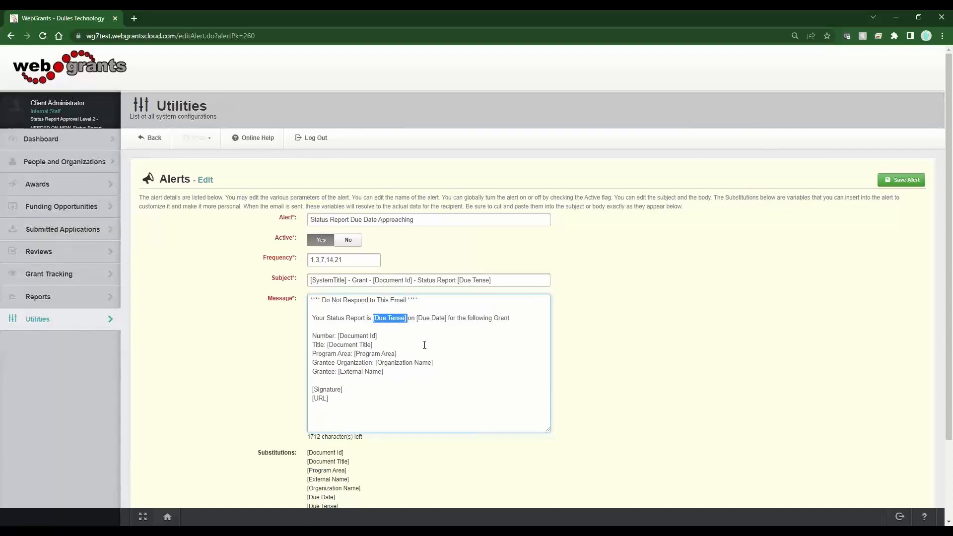
- Add a reminder for one day past due by setting the alert's Frequency to -1,1,3,7,14,21
{"action": "left_click", "coordinate": [353, 261]}
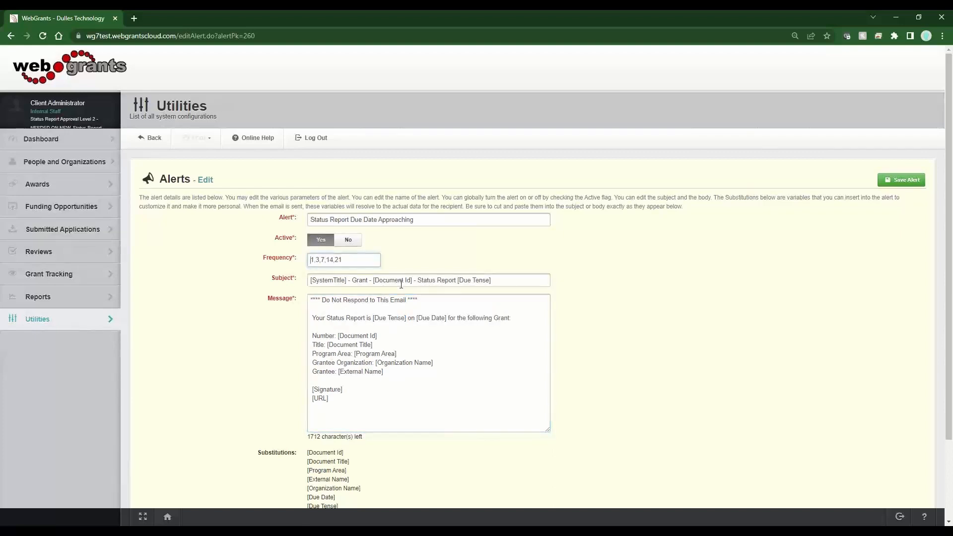
{"action": "type", "text": "-"}
{"action": "type", "text": "1"}
{"action": "type", "text": "|"}
{"action": "type", "text": ","}
- Review the alert's message text and substitution variables, and return to the alerts list without saving
{"action": "left_click_drag", "start_coordinate": [350, 318], "coordinate": [315, 319]}
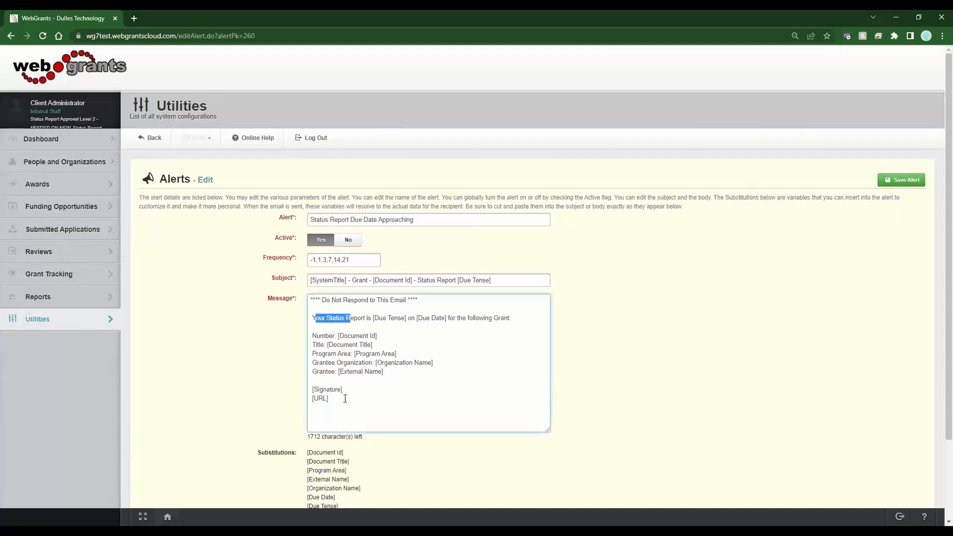
{"action": "scroll", "coordinate": [358, 436], "scroll_direction": "down", "scroll_amount": 2}
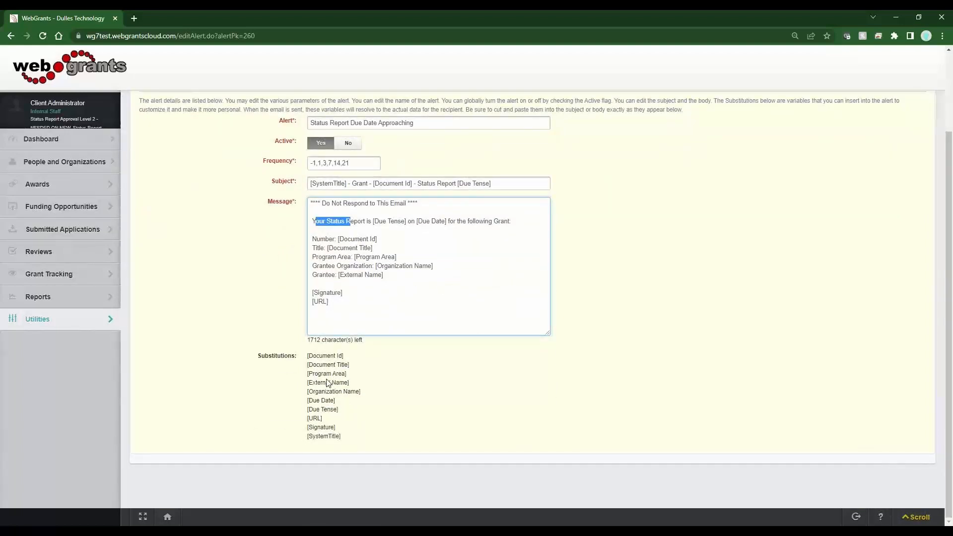
{"action": "scroll", "coordinate": [339, 390], "scroll_direction": "up", "scroll_amount": 2}
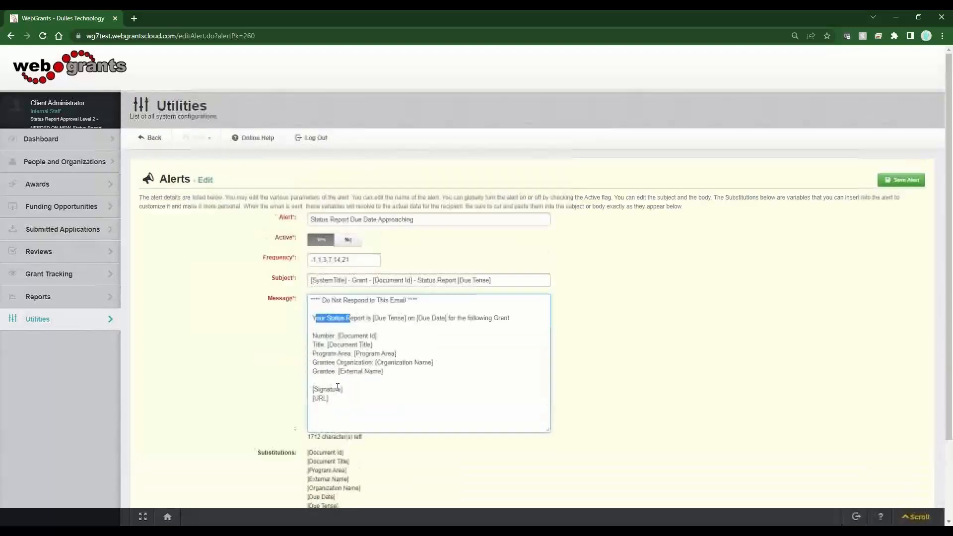
{"action": "left_click", "coordinate": [152, 140]}
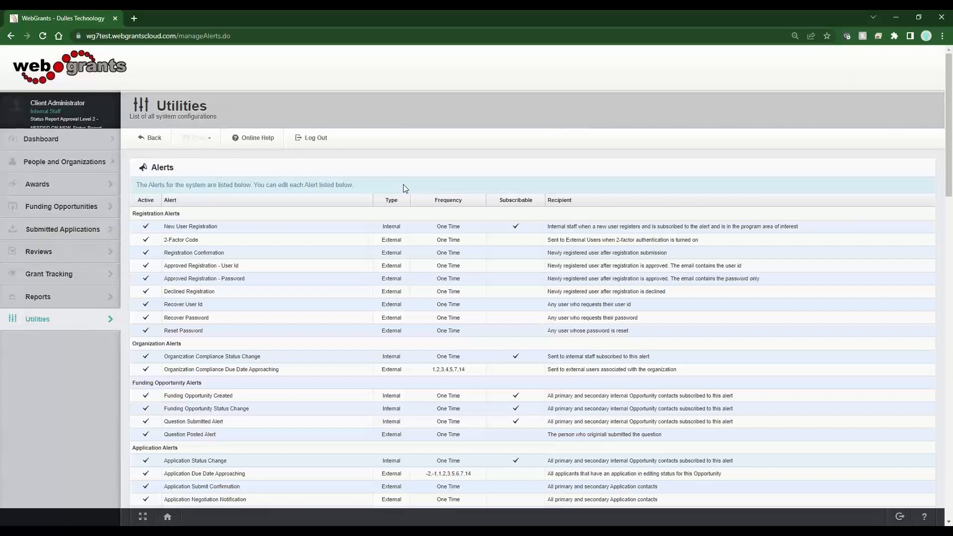
- Look through the claim, status report, contract amendment and site visit alerts in the list, and log out of the system
{"action": "scroll", "coordinate": [403, 185], "scroll_direction": "down", "scroll_amount": 8}
{"action": "scroll", "coordinate": [403, 187], "scroll_direction": "down", "scroll_amount": 8}
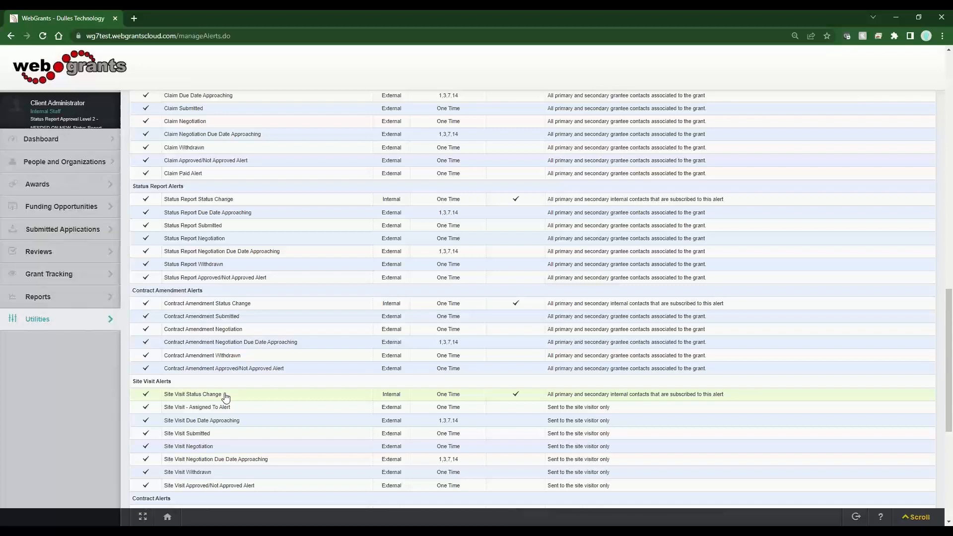
{"action": "scroll", "coordinate": [224, 397], "scroll_direction": "up", "scroll_amount": 3}
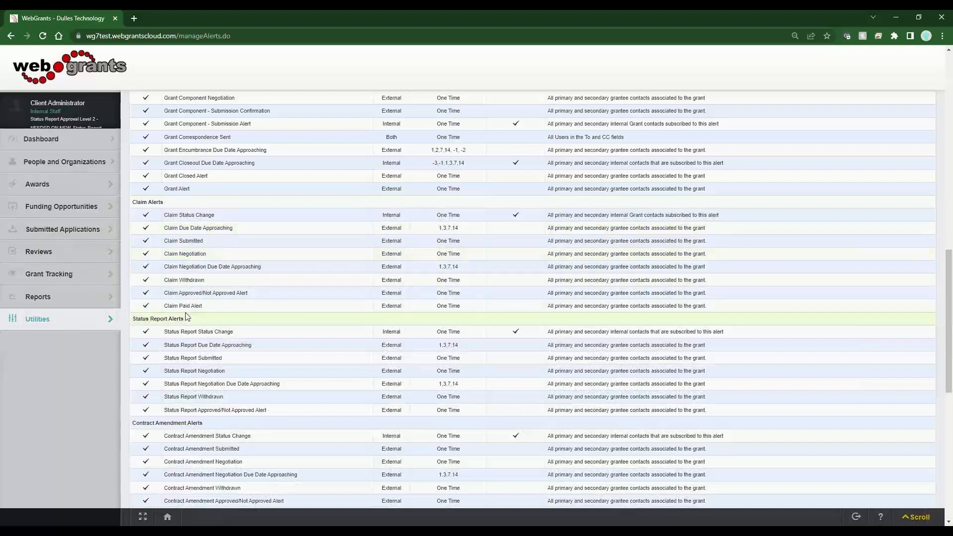
{"action": "scroll", "coordinate": [248, 239], "scroll_direction": "up", "scroll_amount": 15}
{"action": "left_click", "coordinate": [314, 136]}
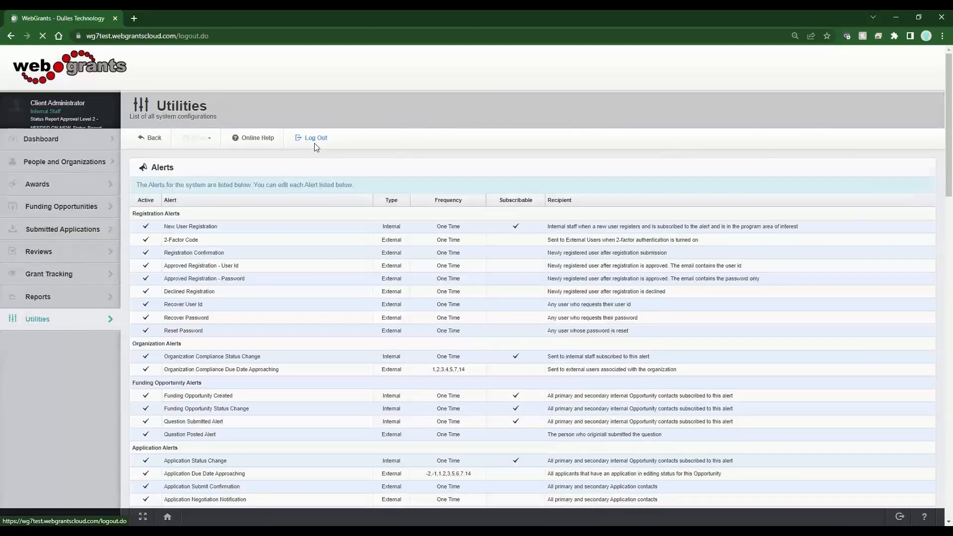